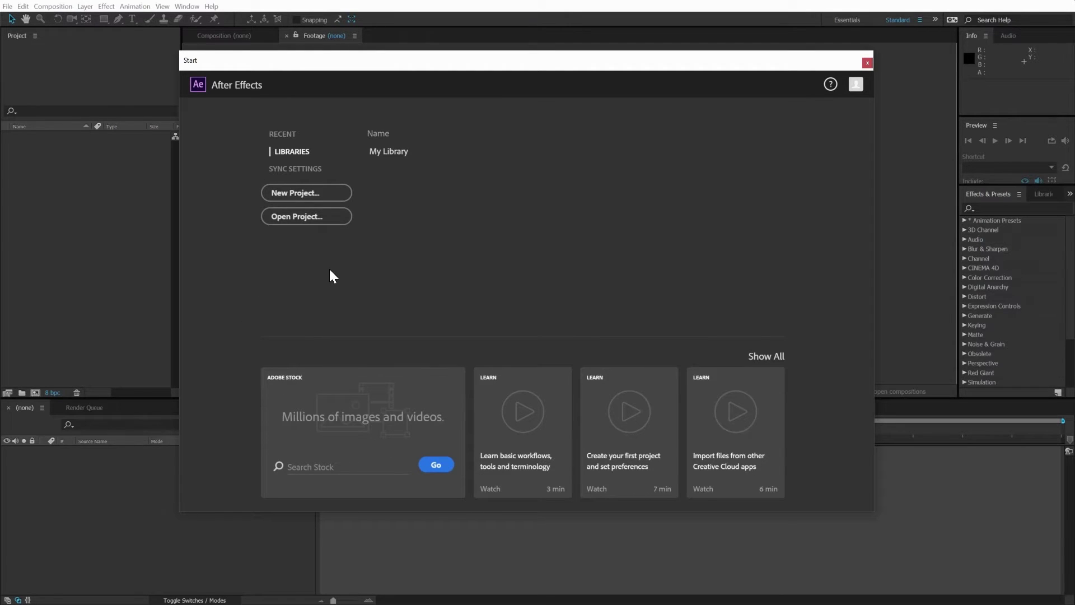
- Close the start screen and look over the File > Import choices without picking one
click(866, 63)
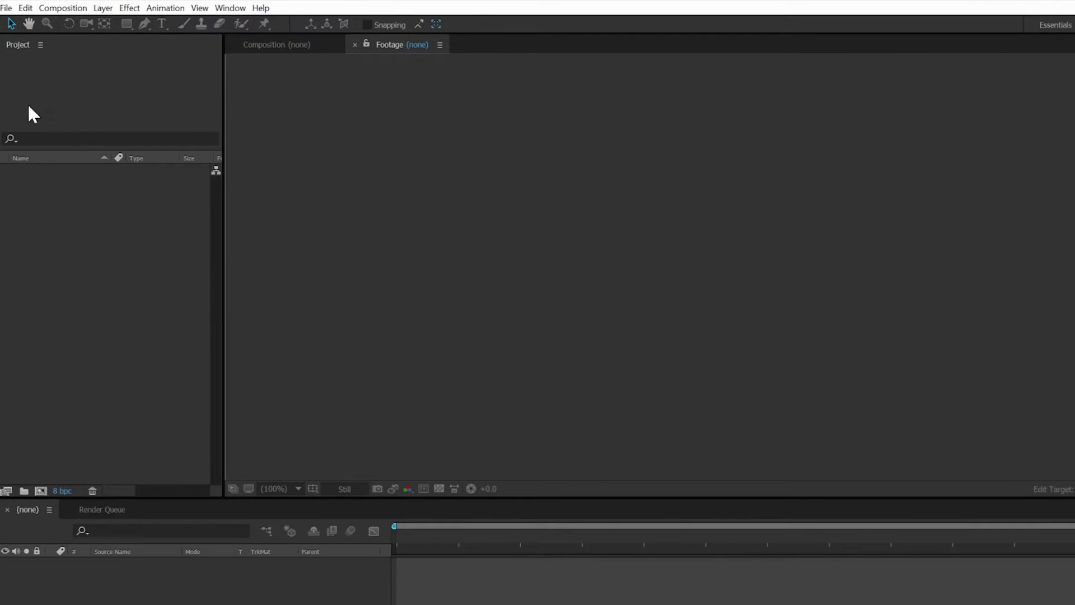
click(6, 8)
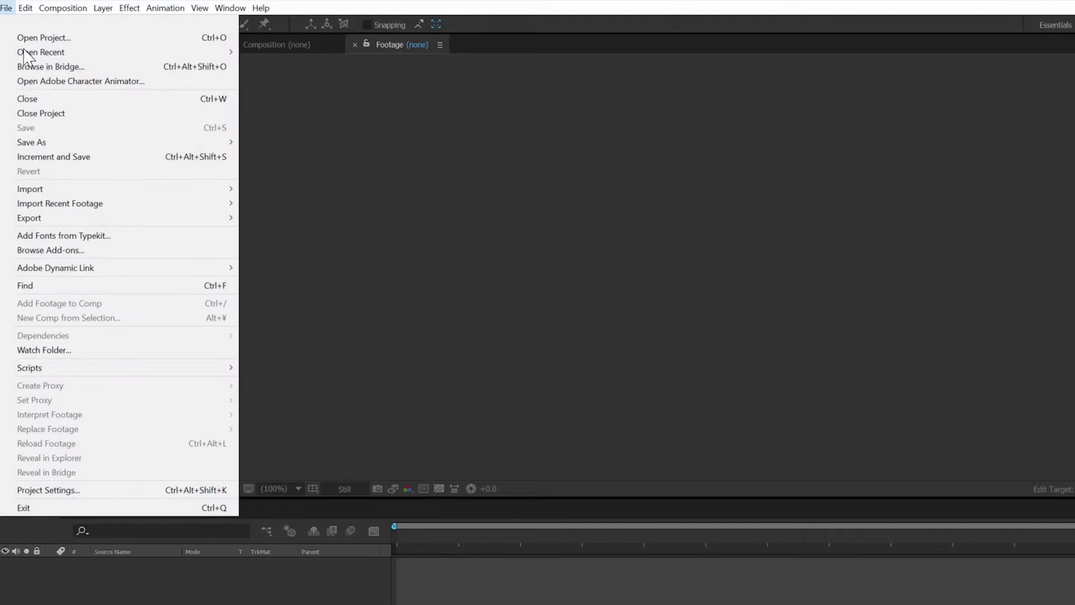
mouse_move(56, 193)
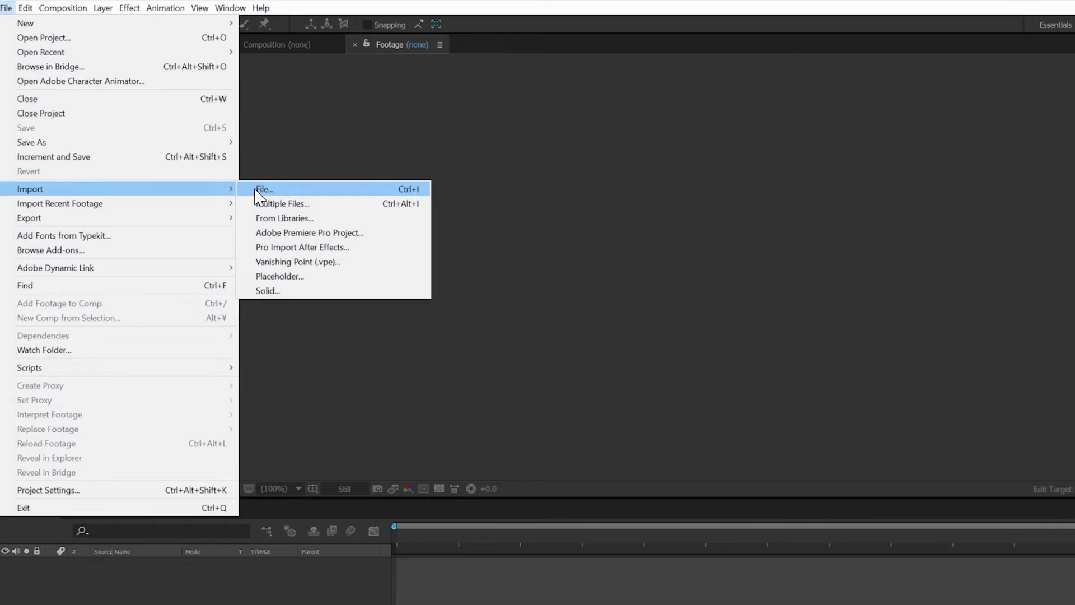
click(383, 150)
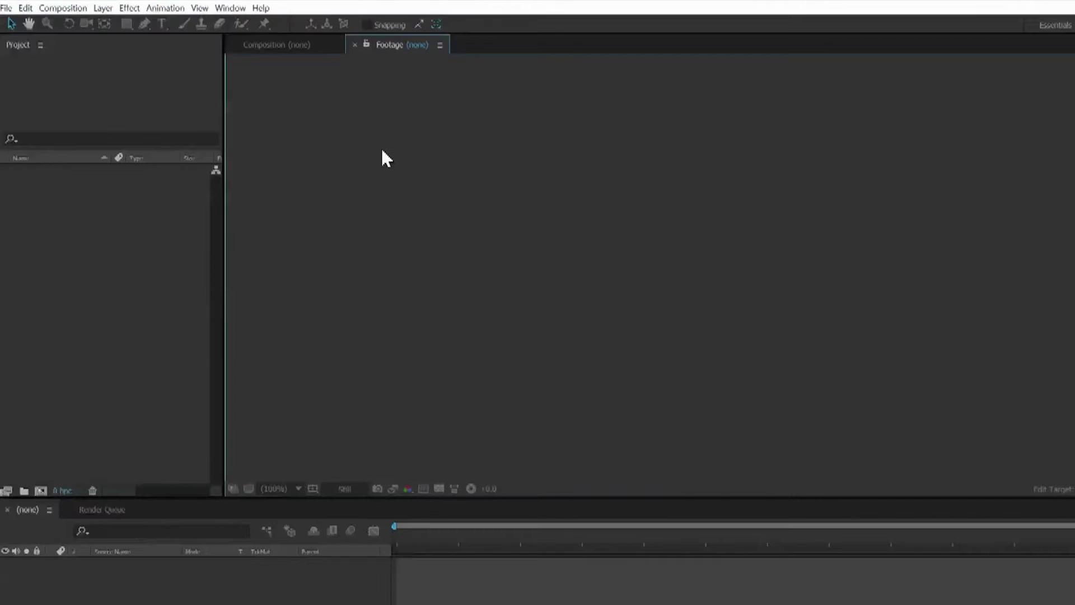
- Browse the UFO Footage folder in the Import File dialog, then close it without importing
click(119, 255)
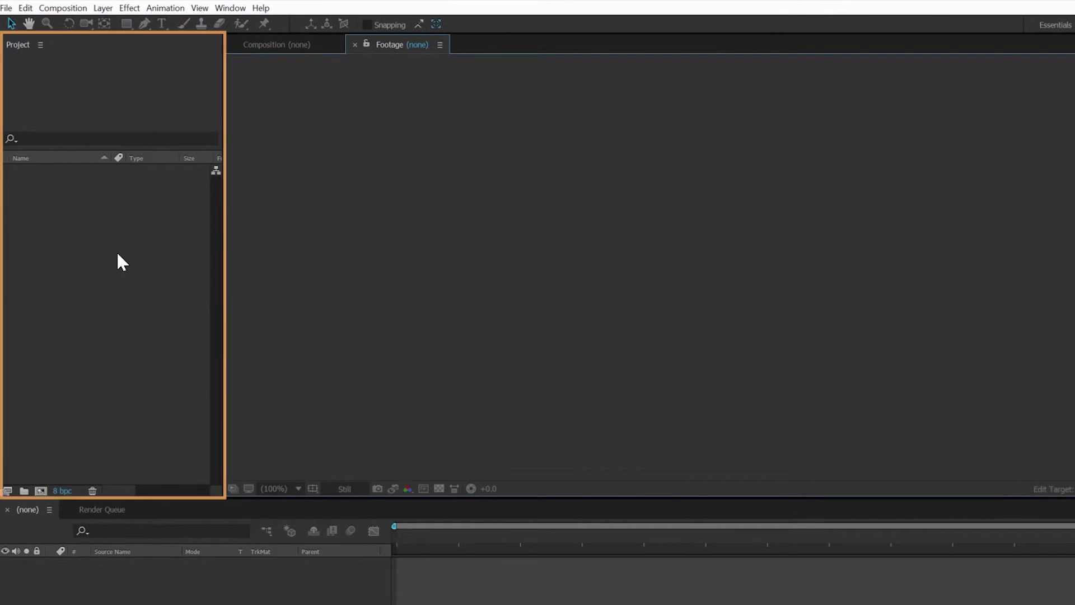
double_click(119, 255)
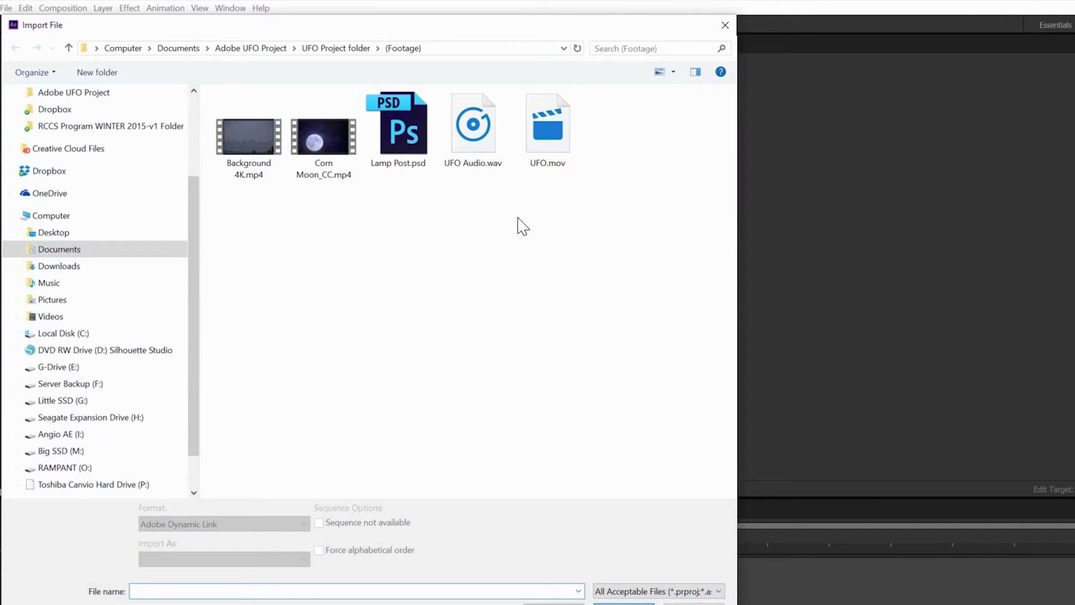
click(725, 24)
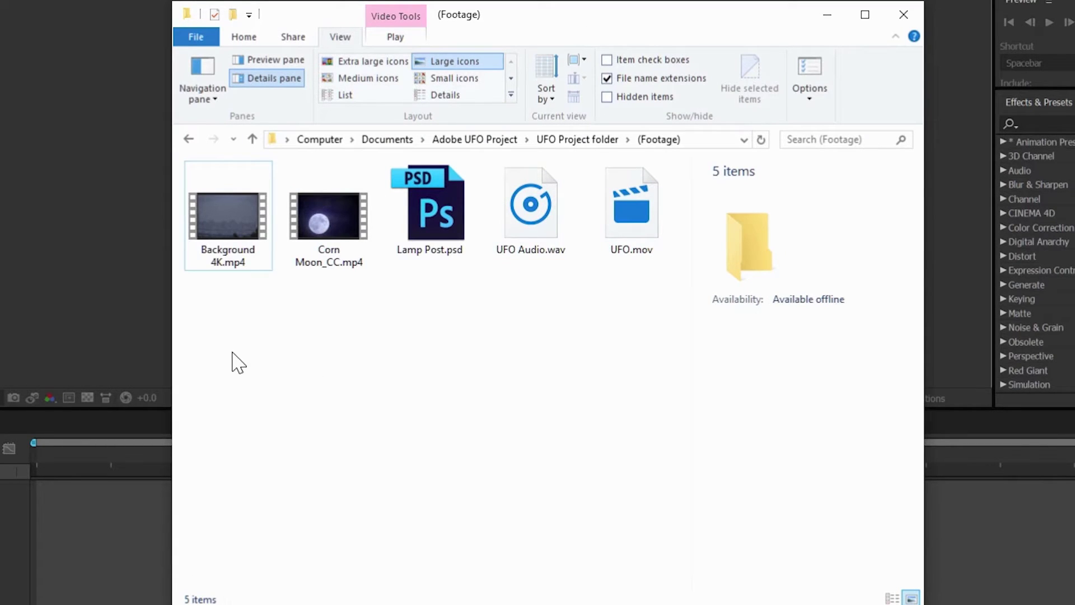
- Select all five Footage files in File Explorer and drag them into the After Effects Project panel
drag(219, 330, 672, 168)
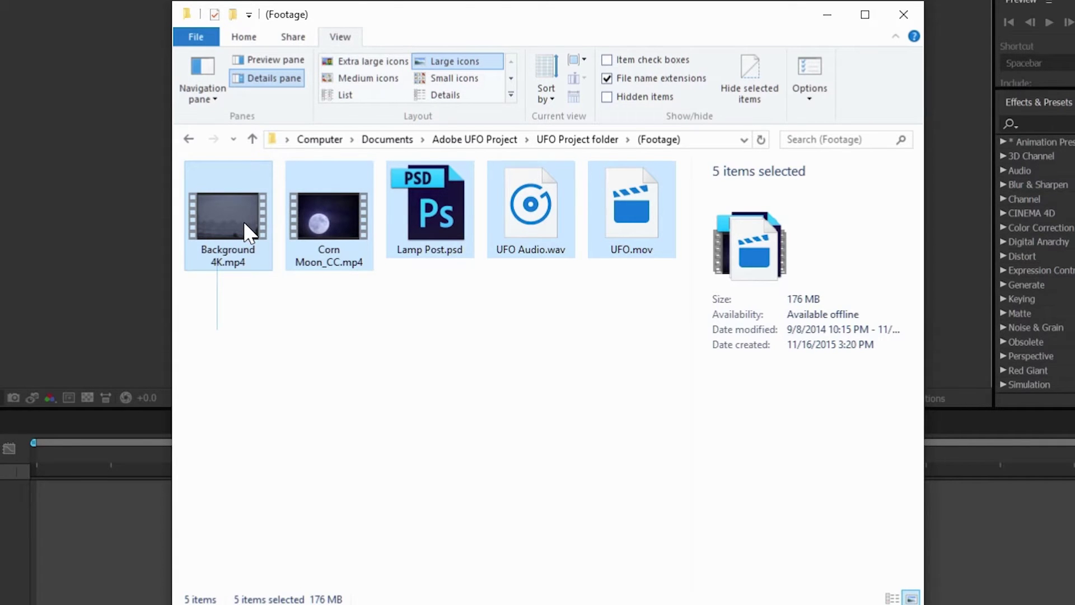
drag(243, 221, 0, 196)
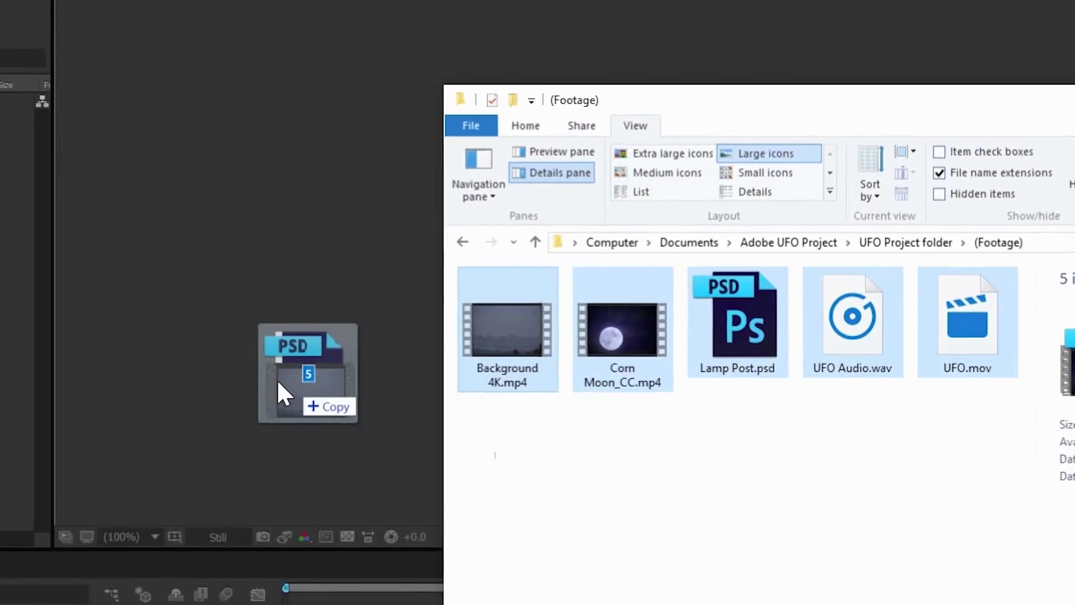
drag(126, 403, 95, 379)
drag(200, 435, 200, 435)
- Review details of Background 4K.mp4, Corn Moon_CC.mp4, Lamp Post.psd and UFO.mov (4096 x 2600, 24 fps)
click(214, 425)
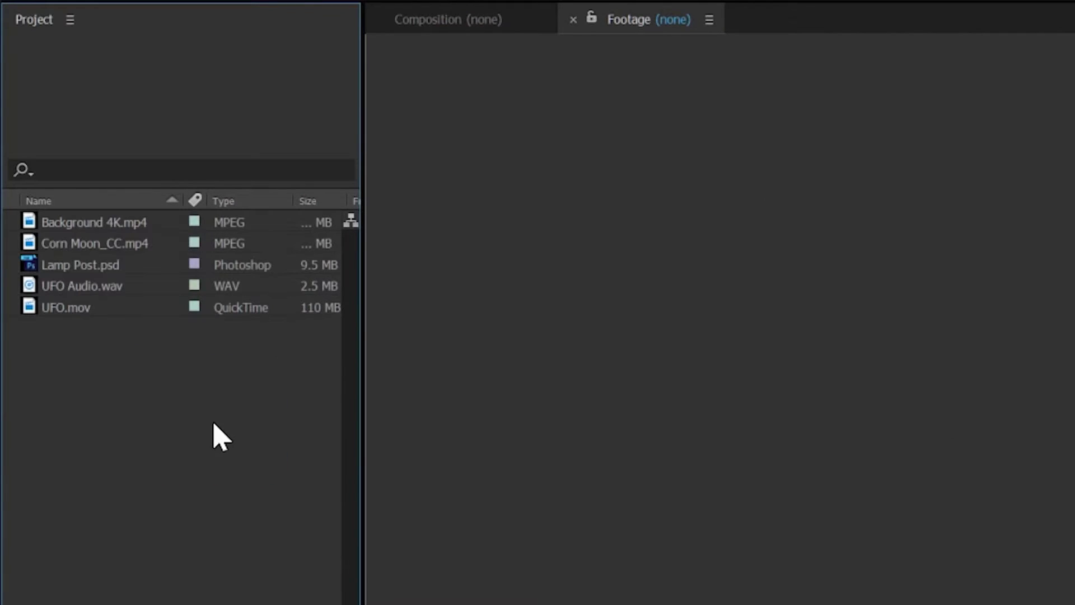
click(113, 224)
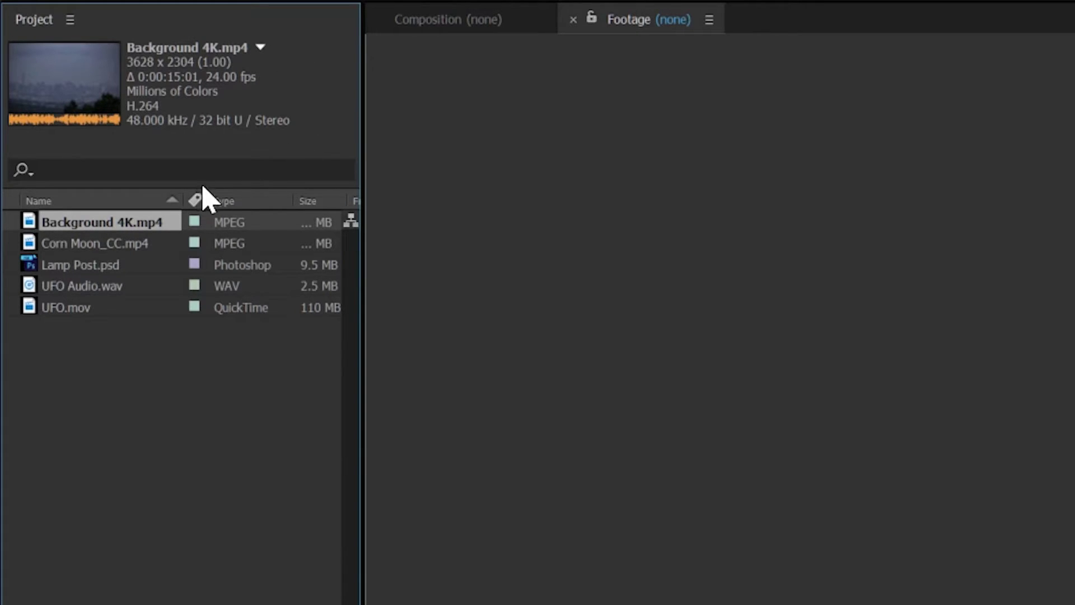
click(106, 247)
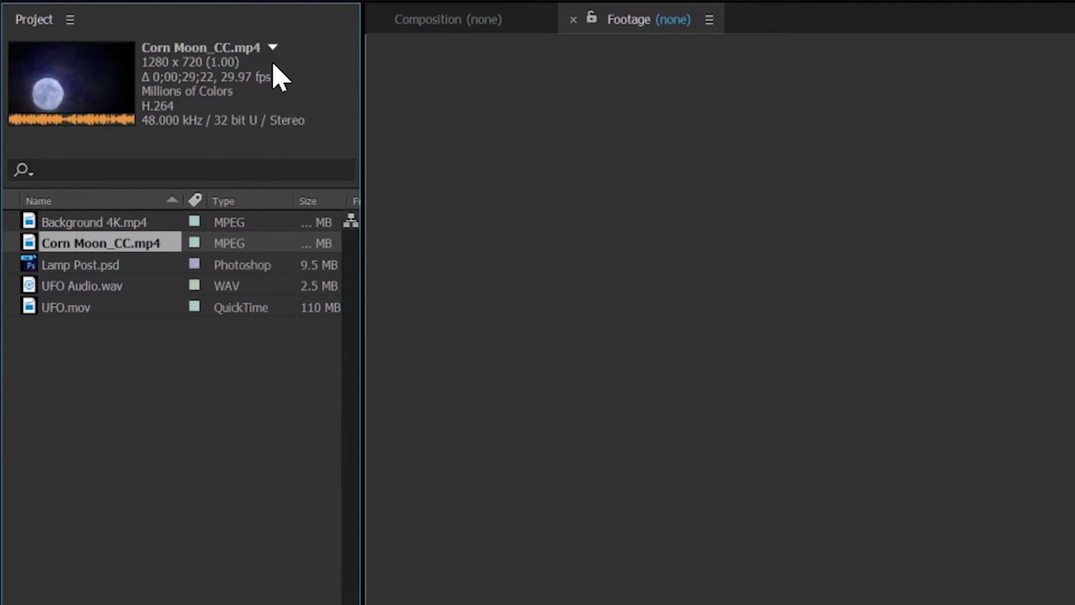
click(104, 269)
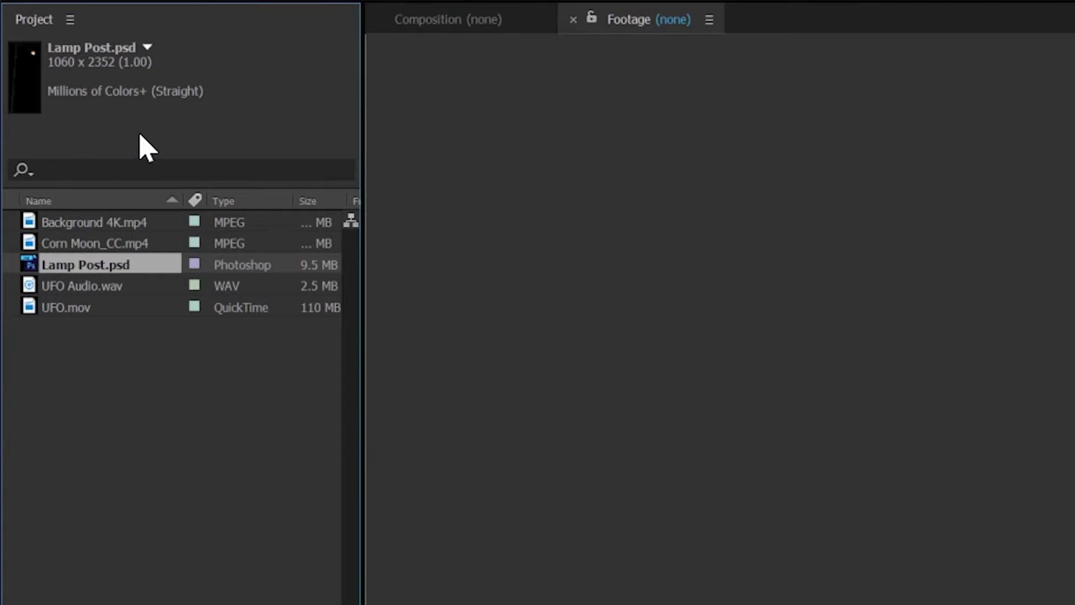
click(63, 309)
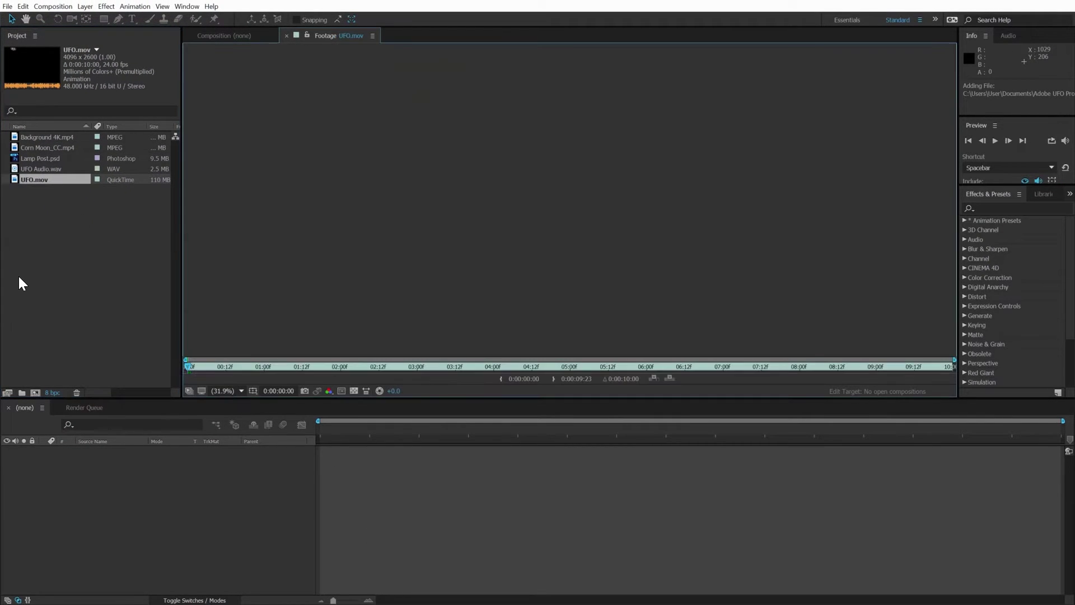
key(space)
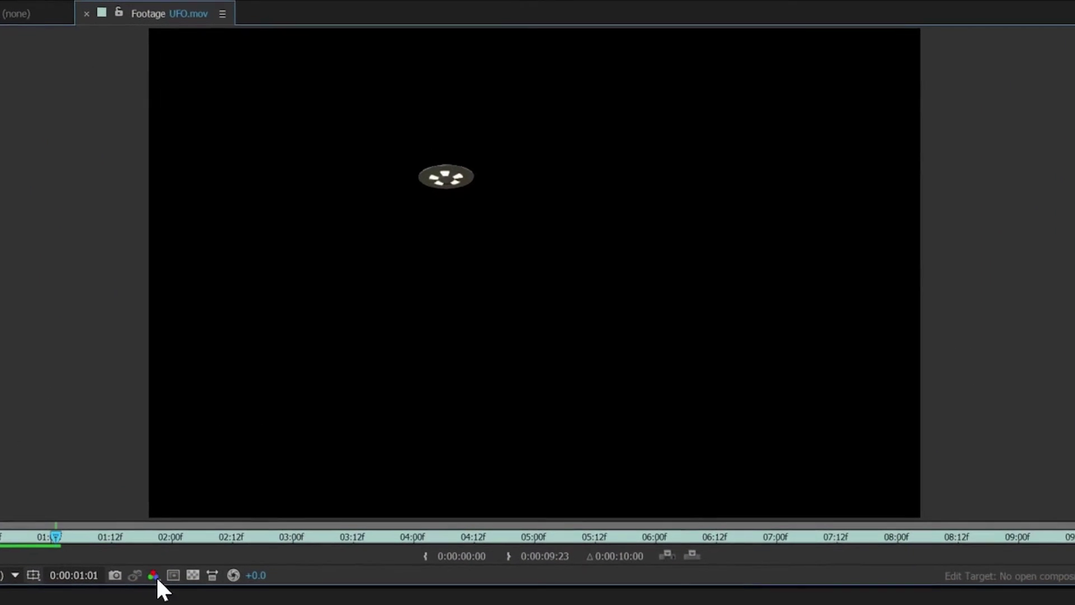
click(193, 575)
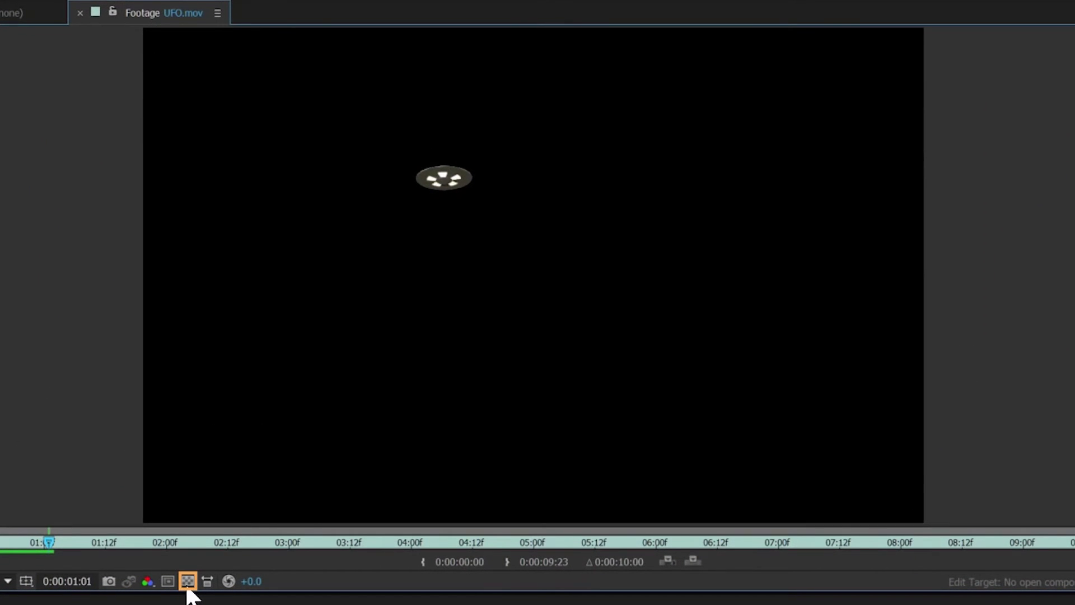
click(189, 582)
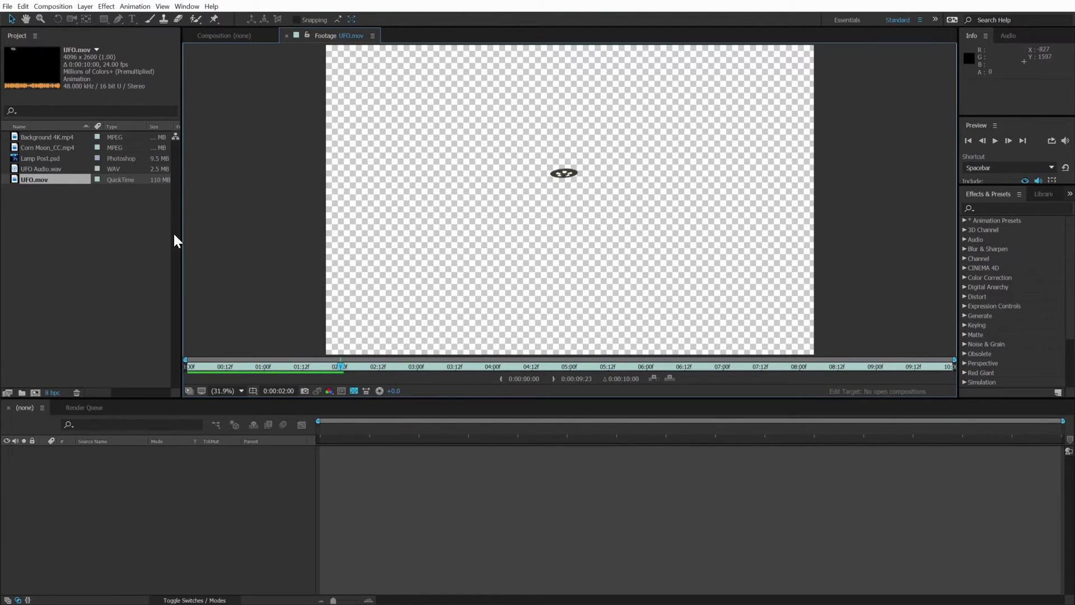
click(47, 171)
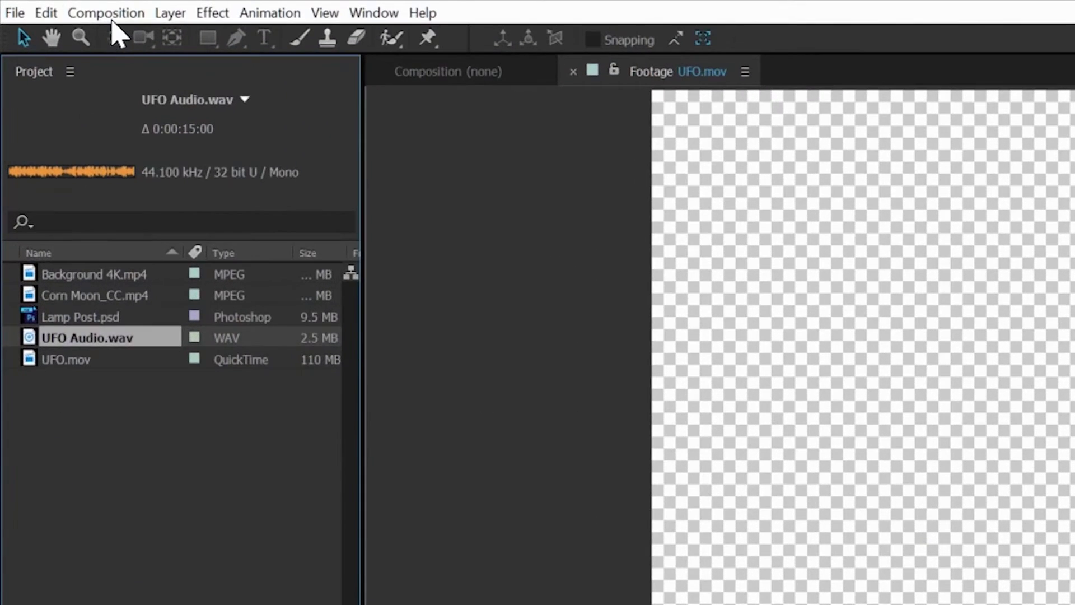
- Build the Background 4K composition (3628 x 2304, 24 fps) from the Background 4K.mp4 footage
click(53, 7)
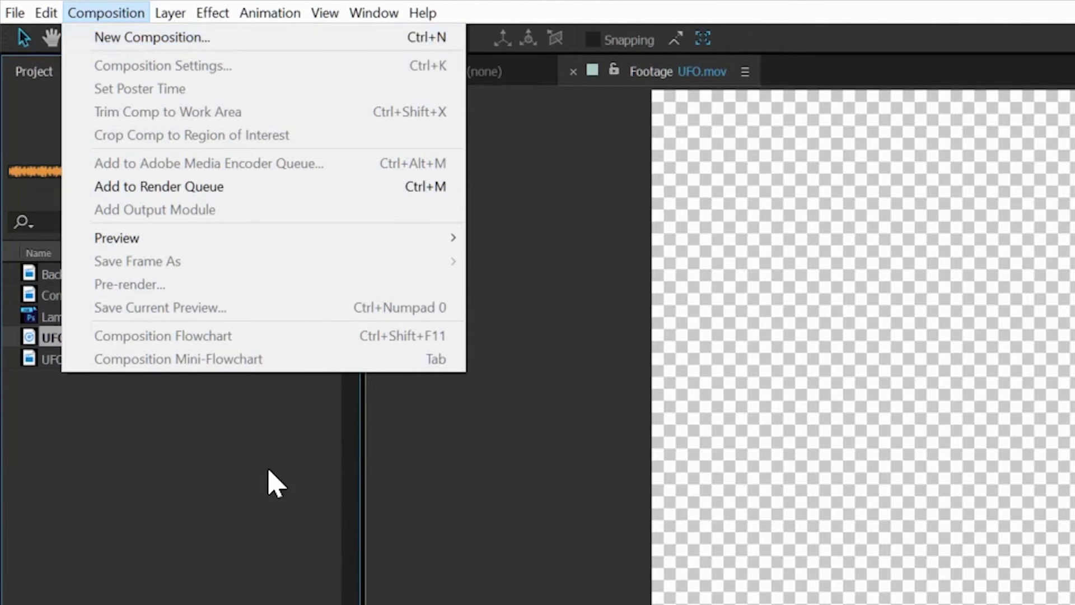
click(203, 481)
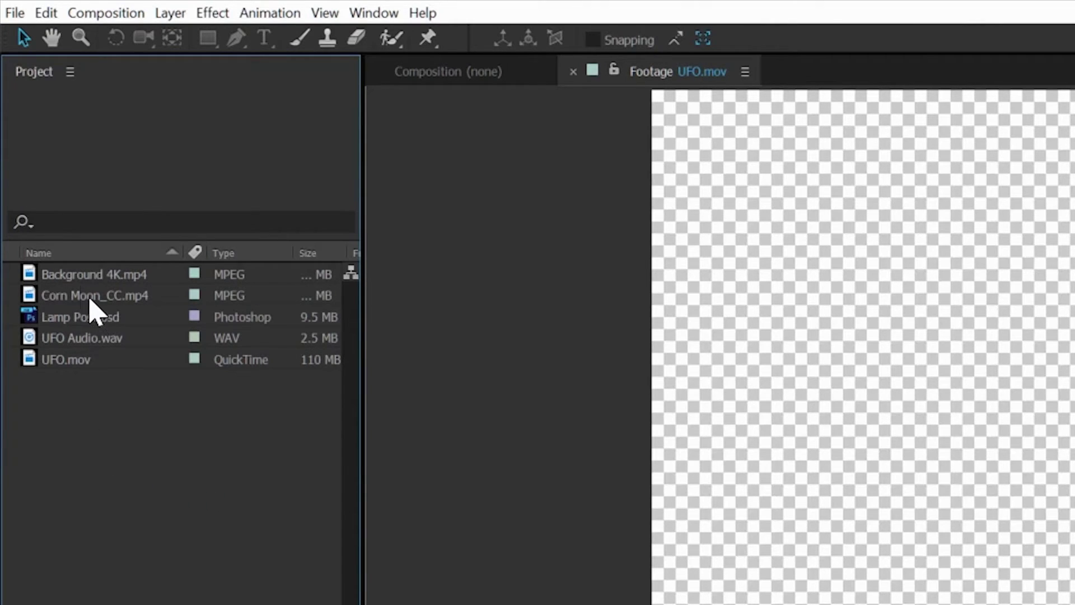
click(72, 274)
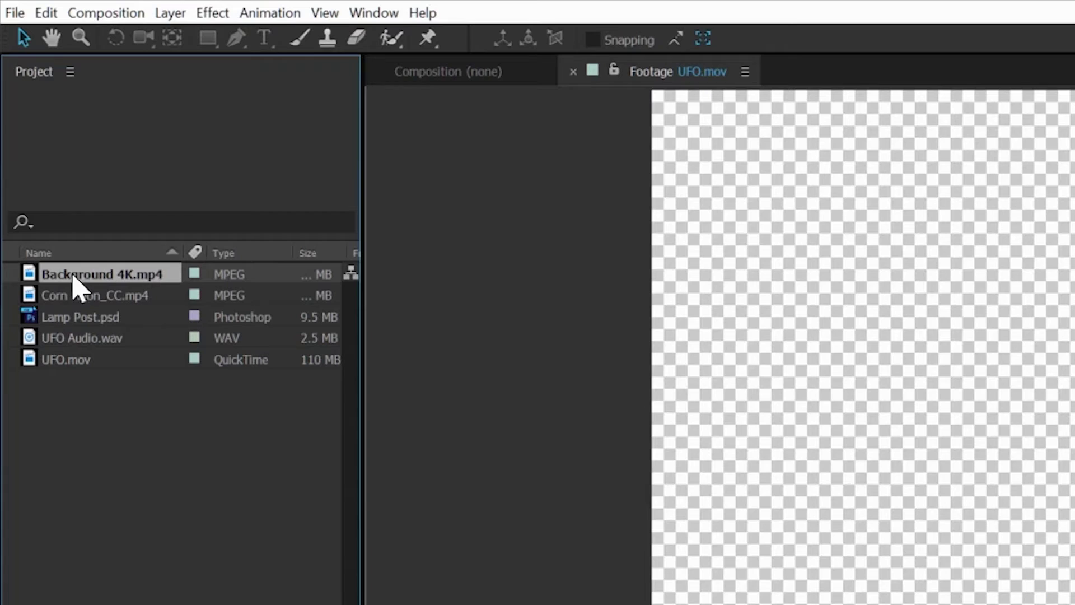
drag(73, 275, 69, 604)
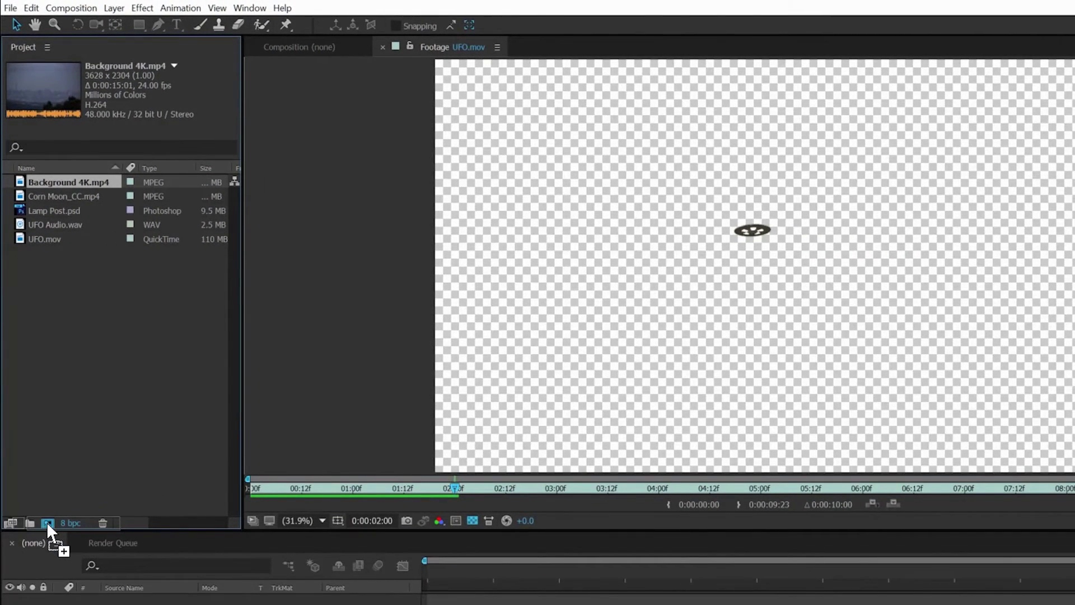
drag(46, 522, 46, 518)
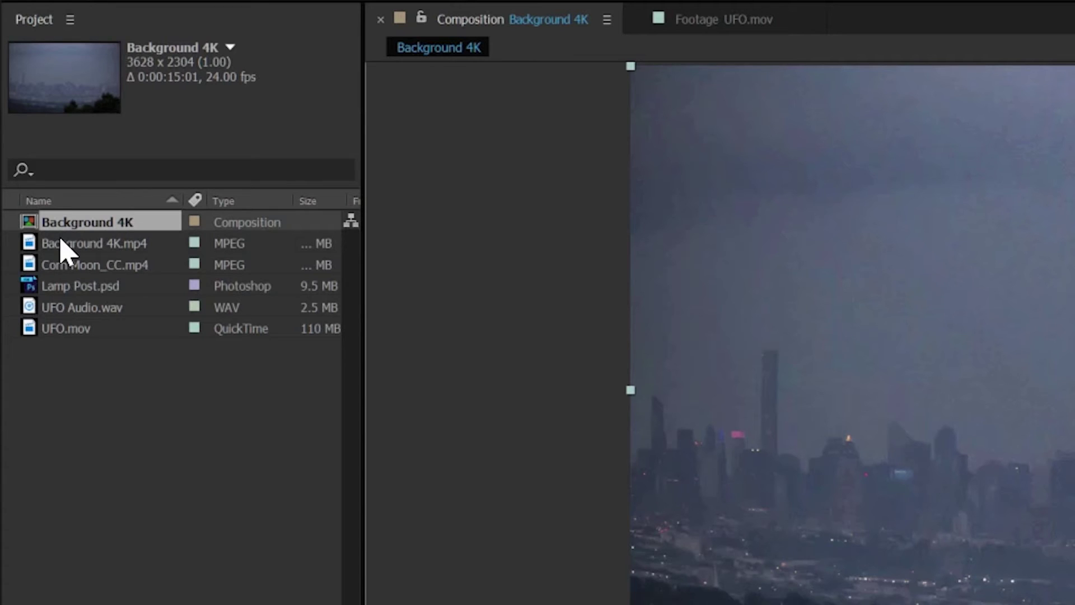
- Rename the Background 4K composition to 'Background' by removing ' 4K'
click(103, 228)
key(Return)
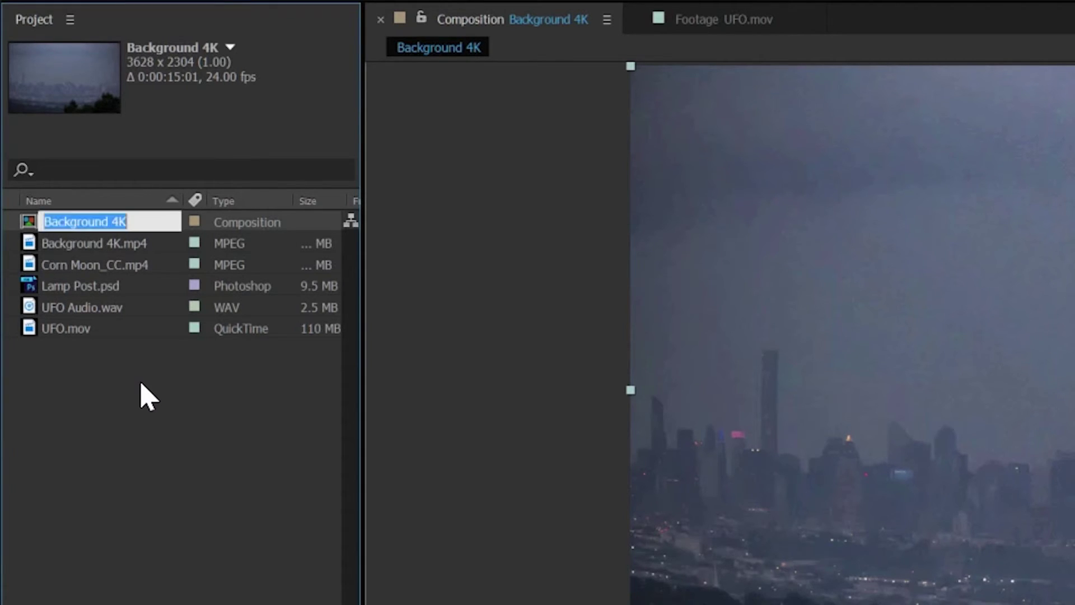
key(Right)
key(BackSpace)
key(BackSpace)
key(BackSpace)
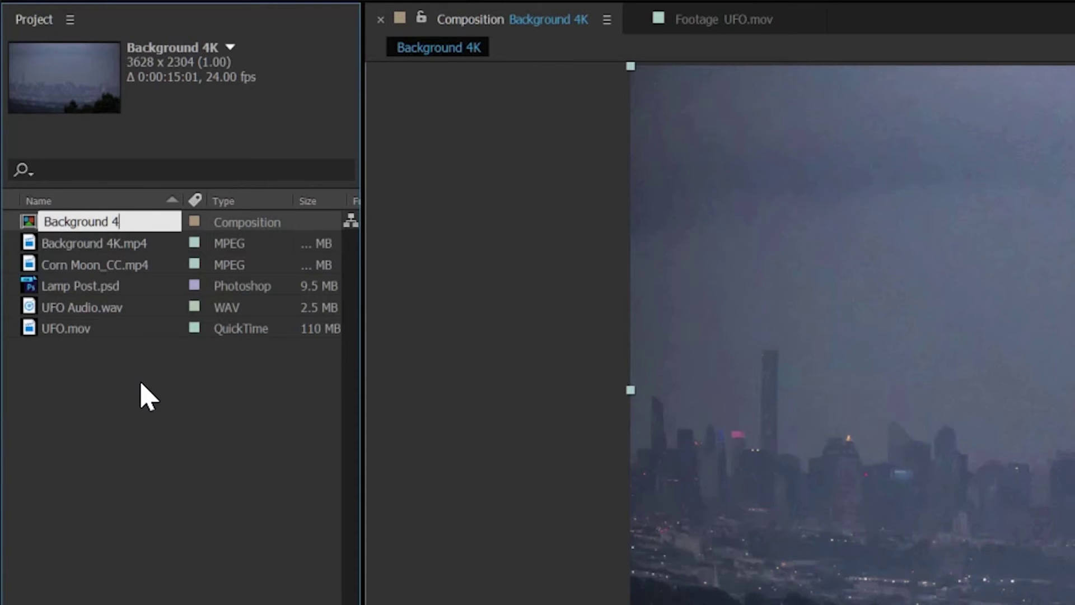
key(Return)
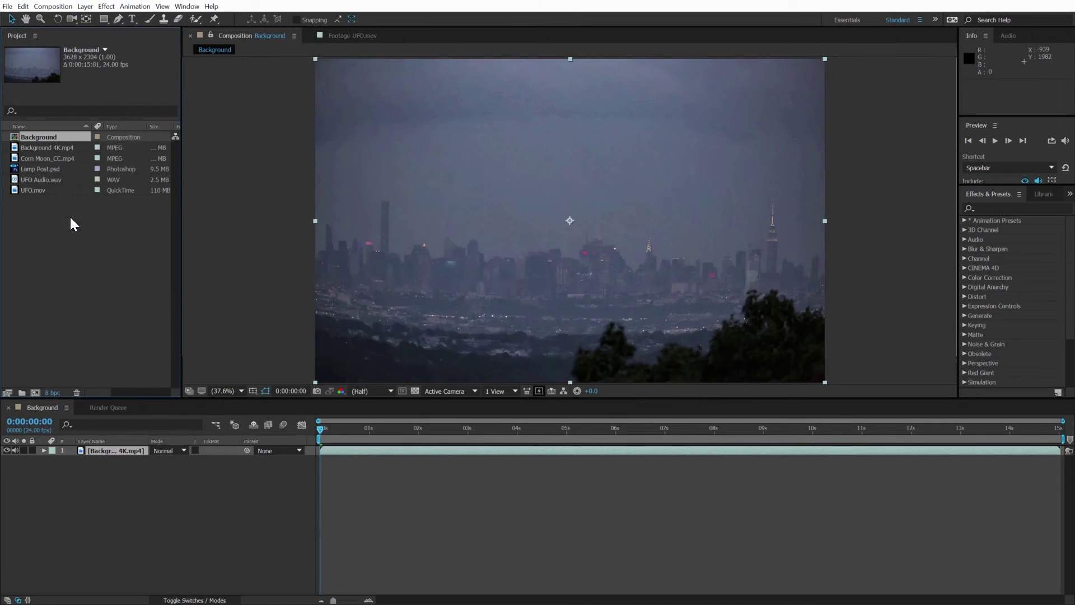
- Deselect the footage layer and start a RAM preview of the Background composition
click(567, 318)
click(89, 499)
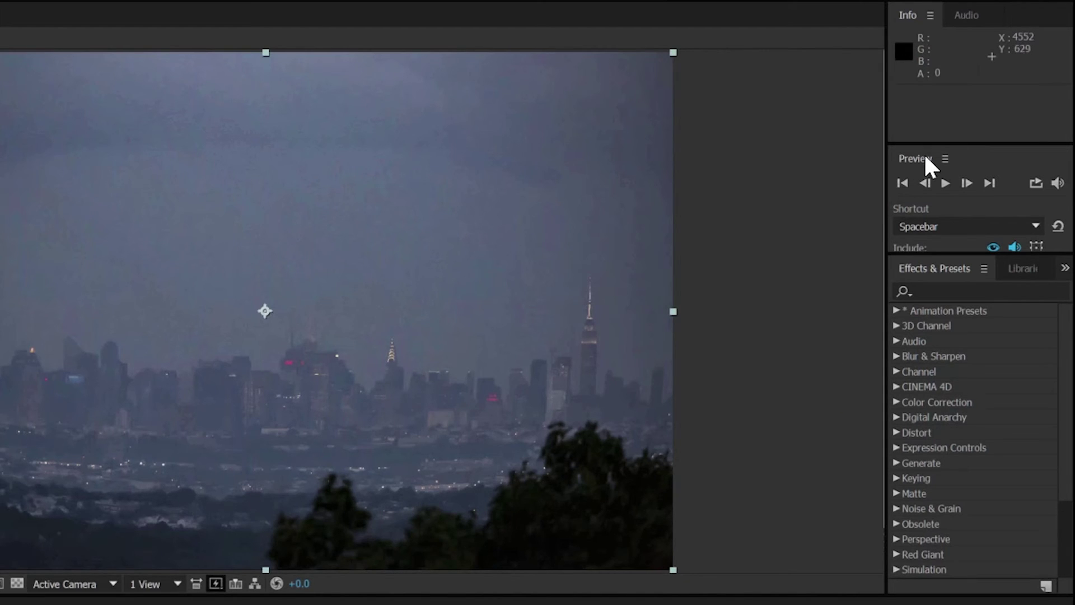
click(985, 193)
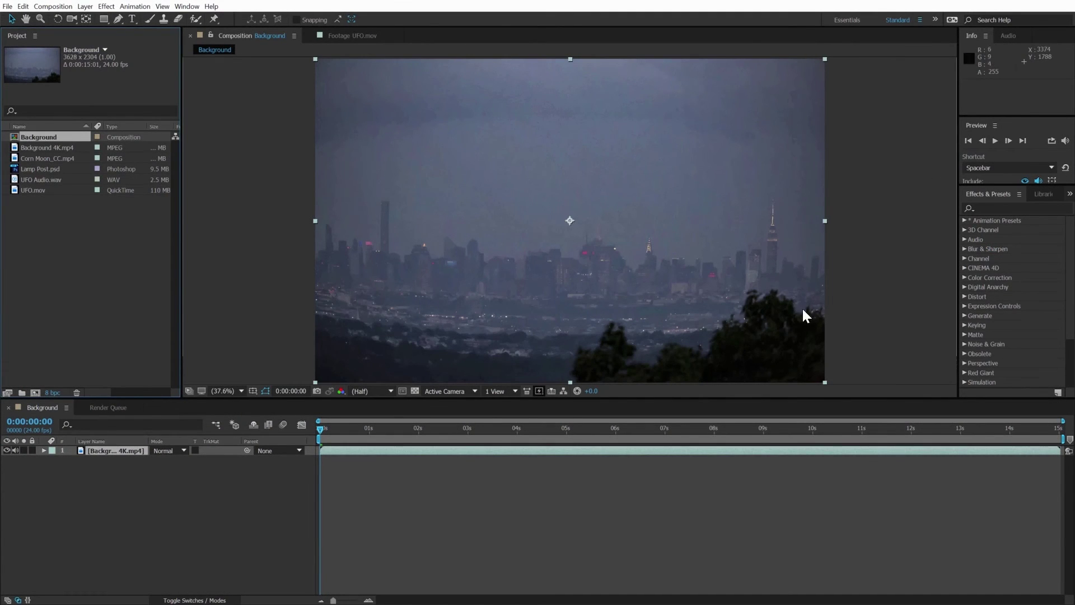
click(874, 297)
key(space)
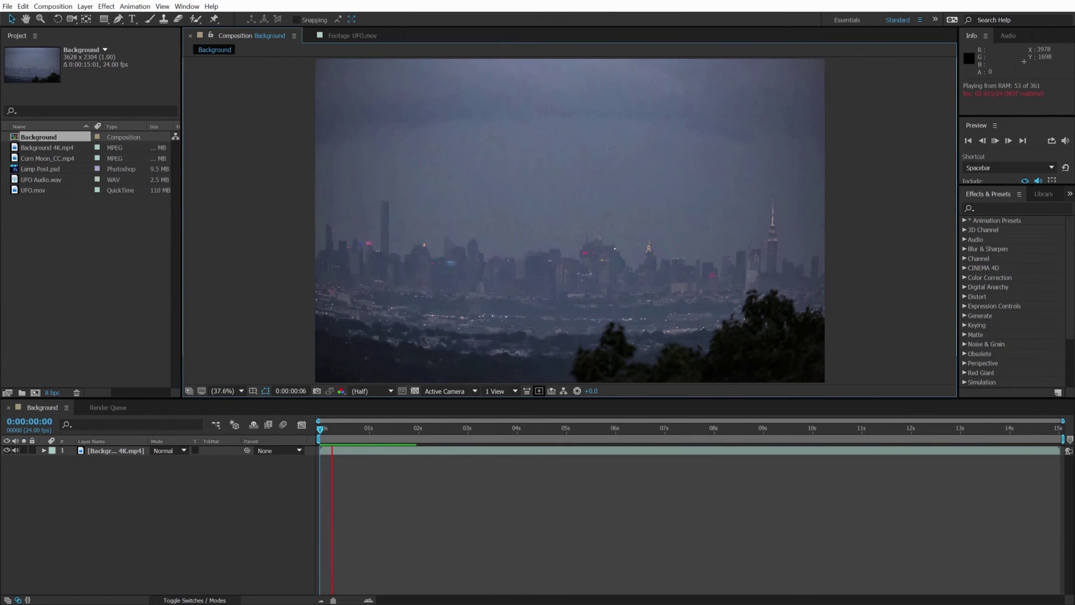
- Stop the preview at 0:00:00:07, glance at Libraries, and return to Effects & Presets
key(space)
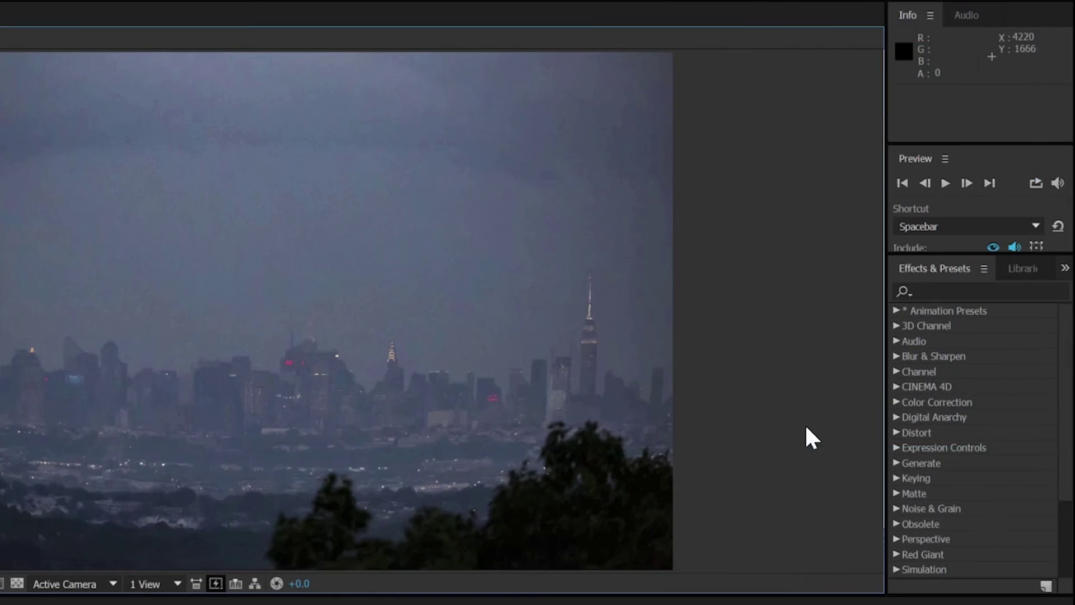
click(1024, 270)
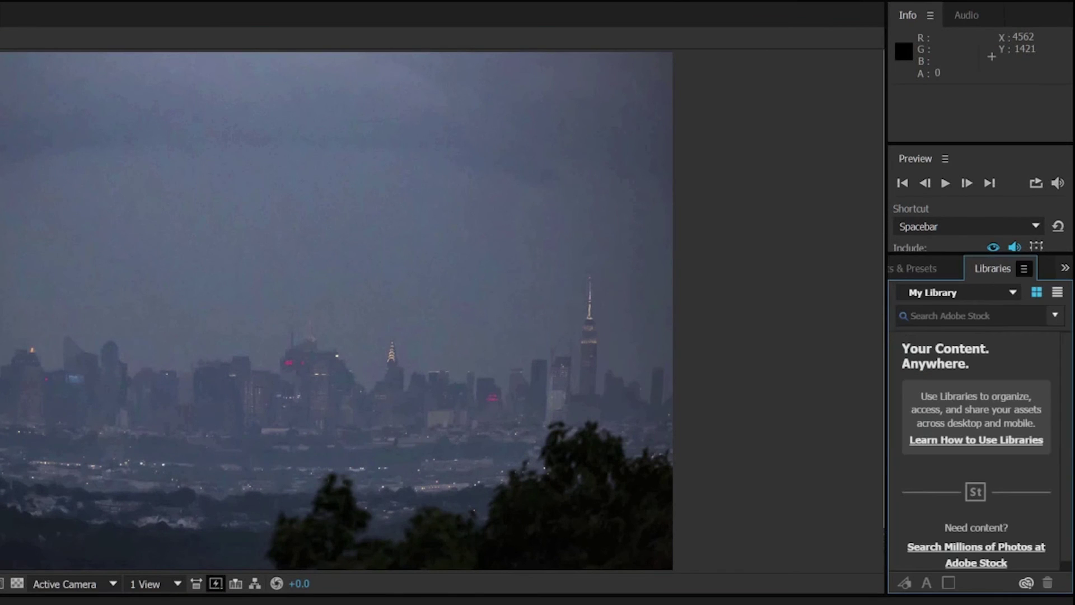
click(930, 273)
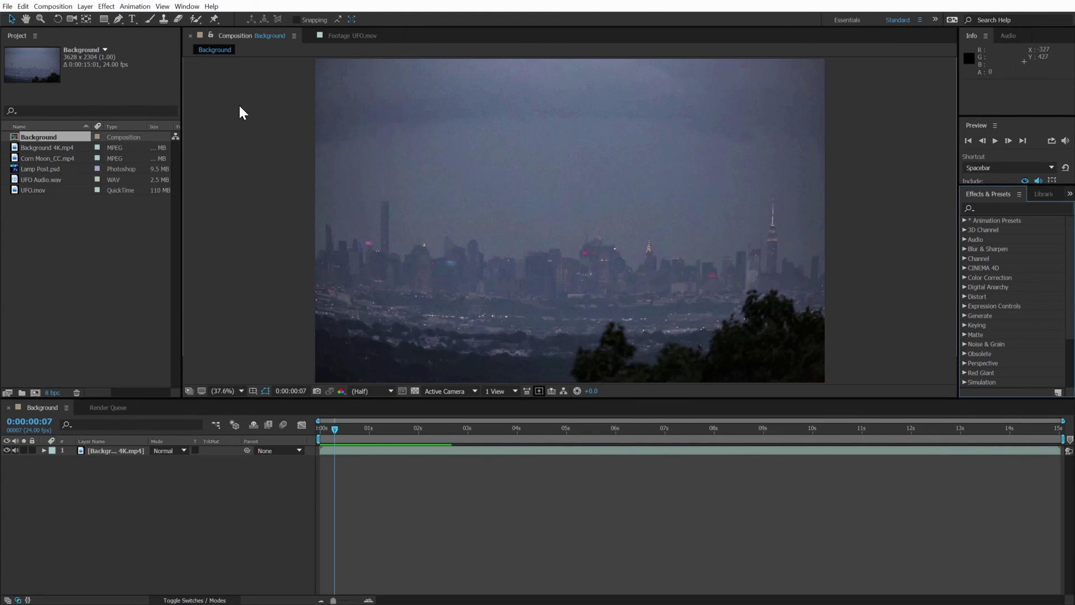
- Show the Window menu's list of panels that can be shown or hidden
click(187, 6)
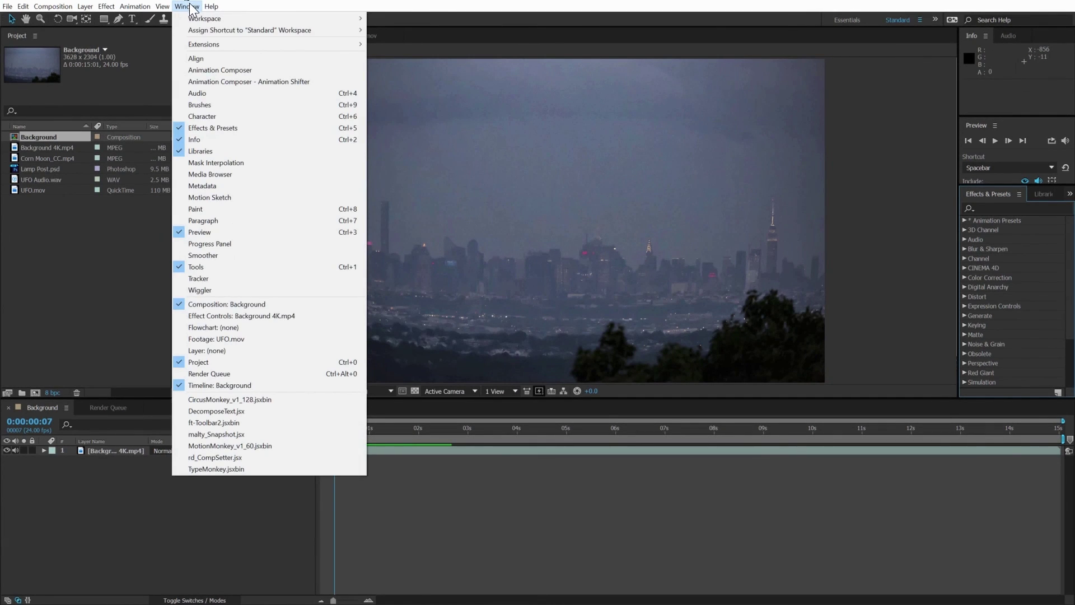